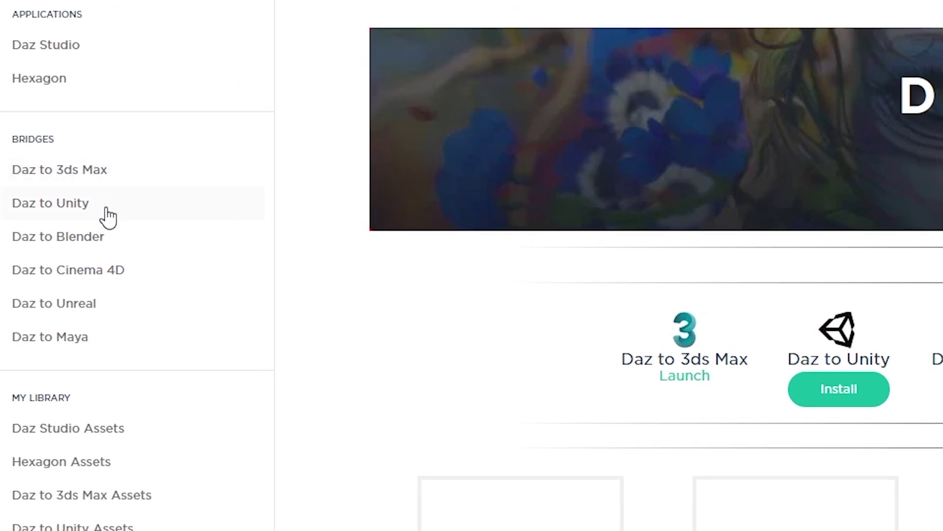
Step: Install the Daz to Unity bridge from its Bridges page in DazCentral
left_click(108, 216)
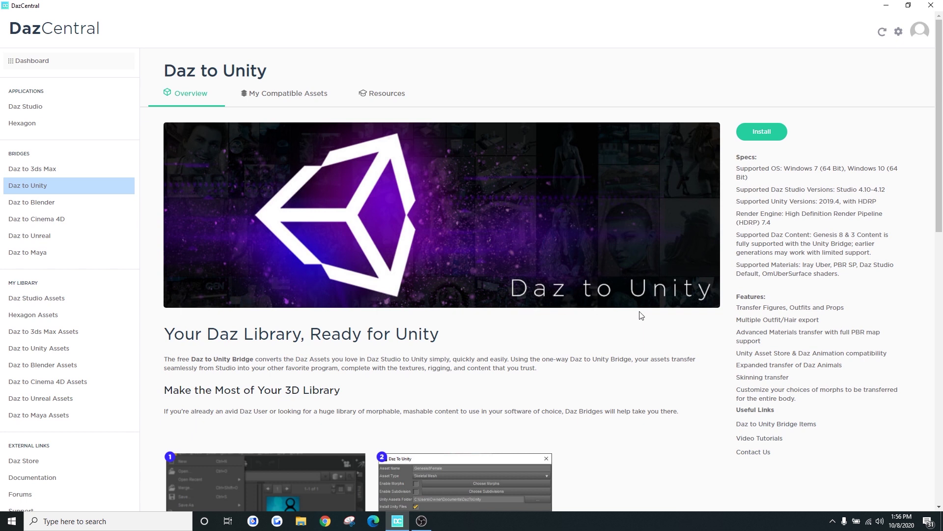
left_click(762, 132)
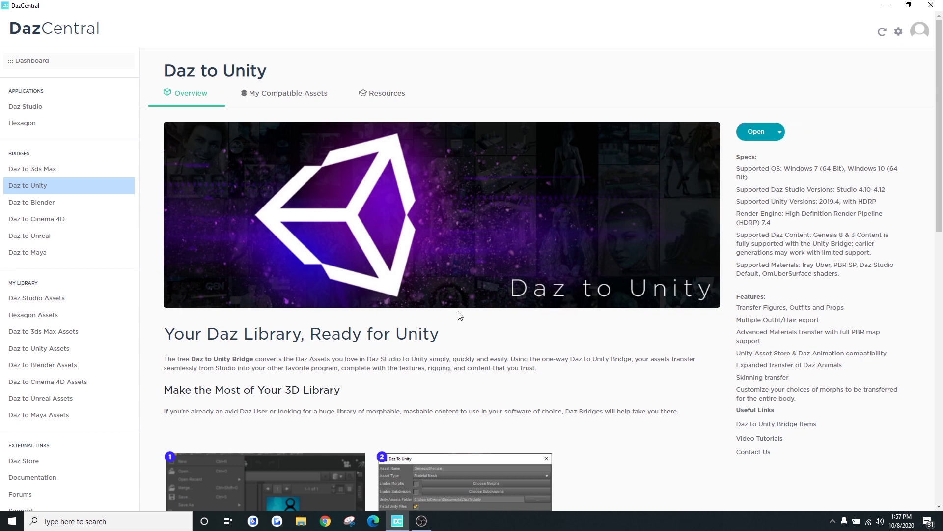
Step: Launch Unity Hub and verify editor 2020.1.5f1 is installed, then return to Projects
left_click(142, 514)
type("unity")
key("Return")
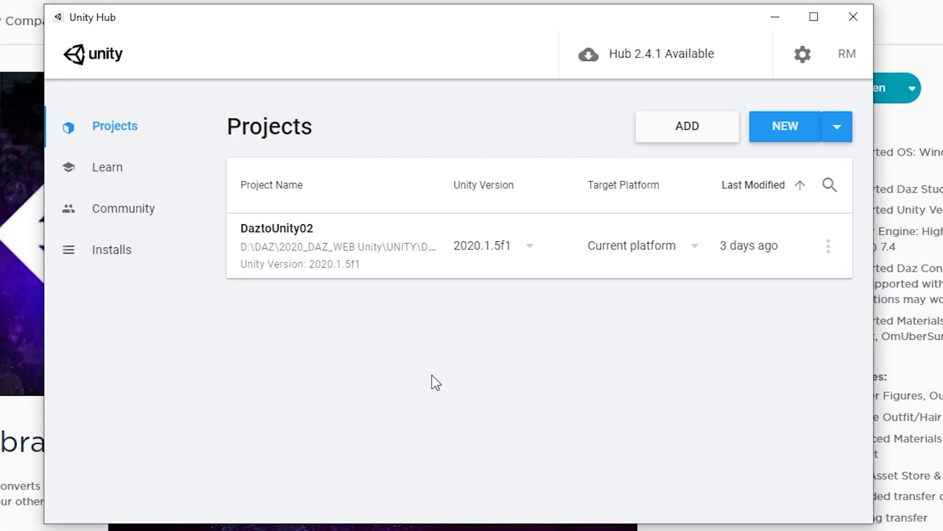
left_click(126, 257)
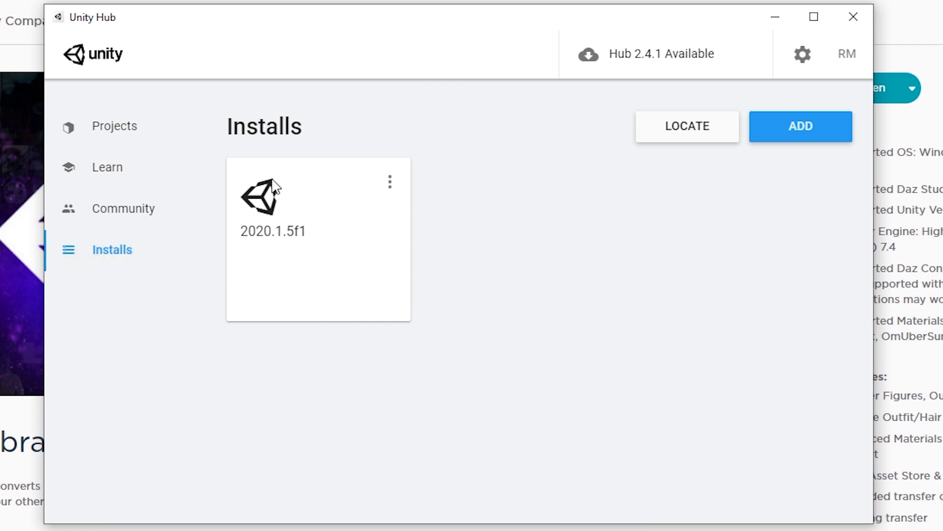
left_click(131, 129)
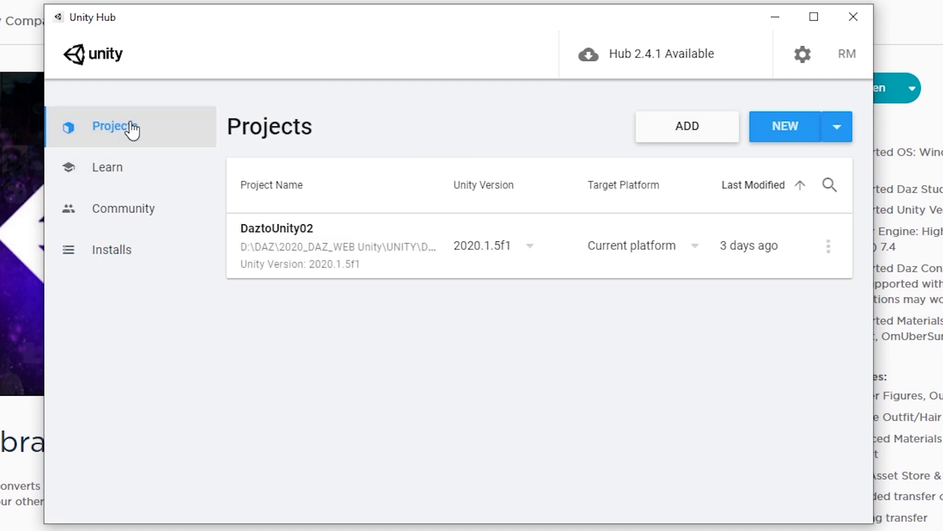
Step: Create a new High Definition RP Unity project named Project_Test
left_click(789, 129)
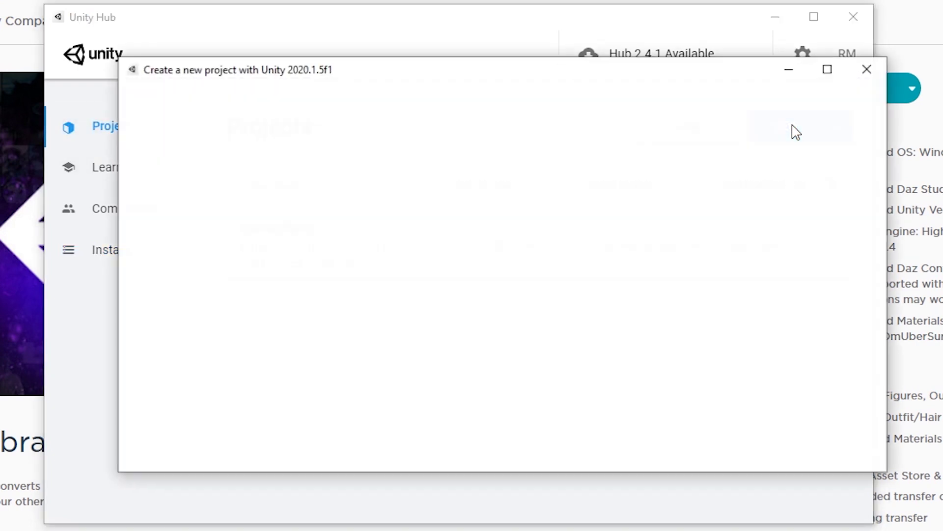
left_click_drag(623, 70, 569, 83)
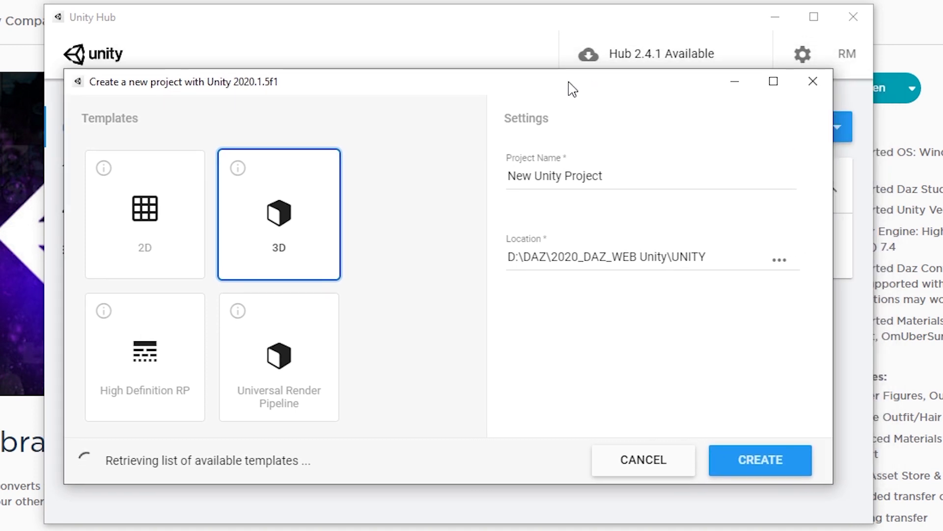
left_click(135, 372)
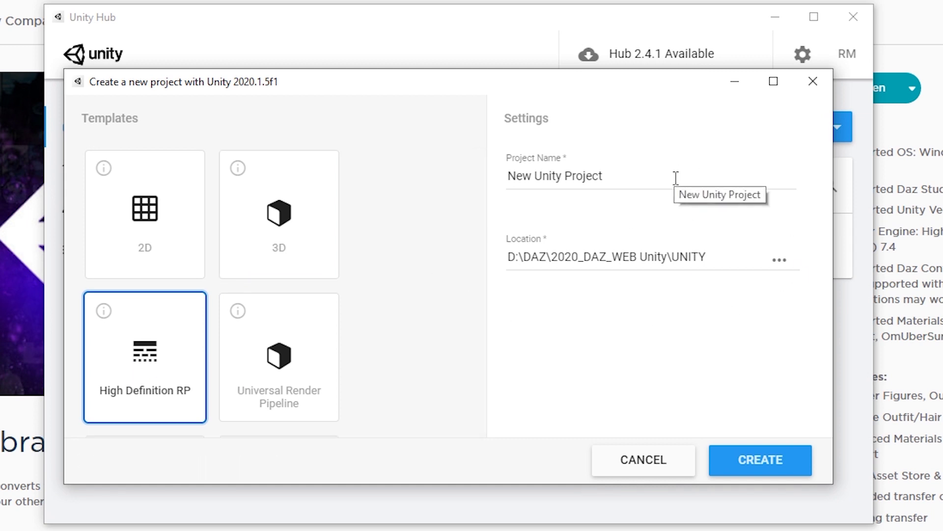
left_click_drag(673, 176, 509, 169)
type("Project_Test")
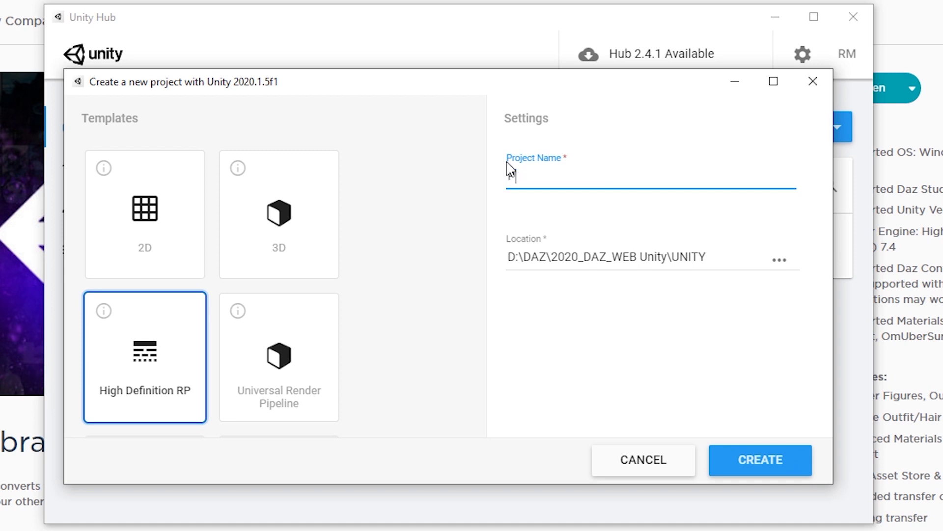
left_click(796, 473)
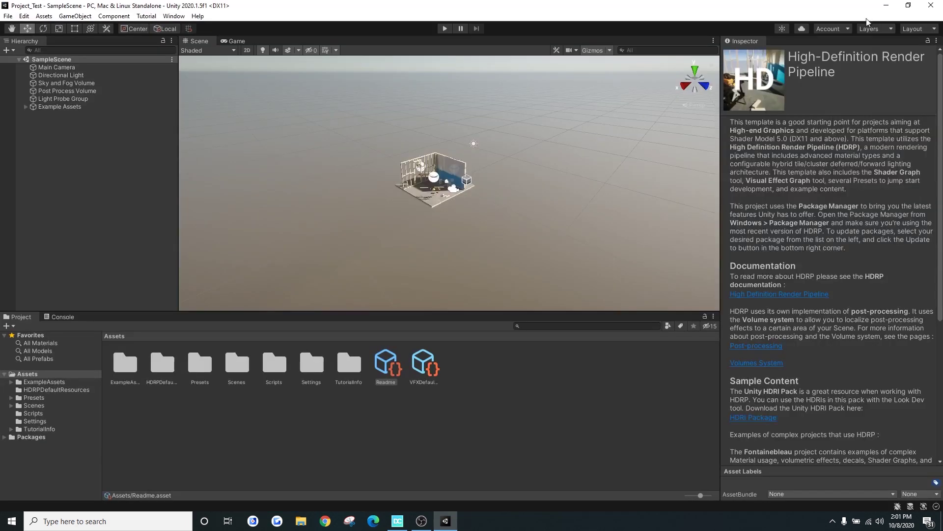
Step: Launch Daz Studio from Windows search
left_click(398, 521)
left_click(127, 520)
type("d")
key("Return")
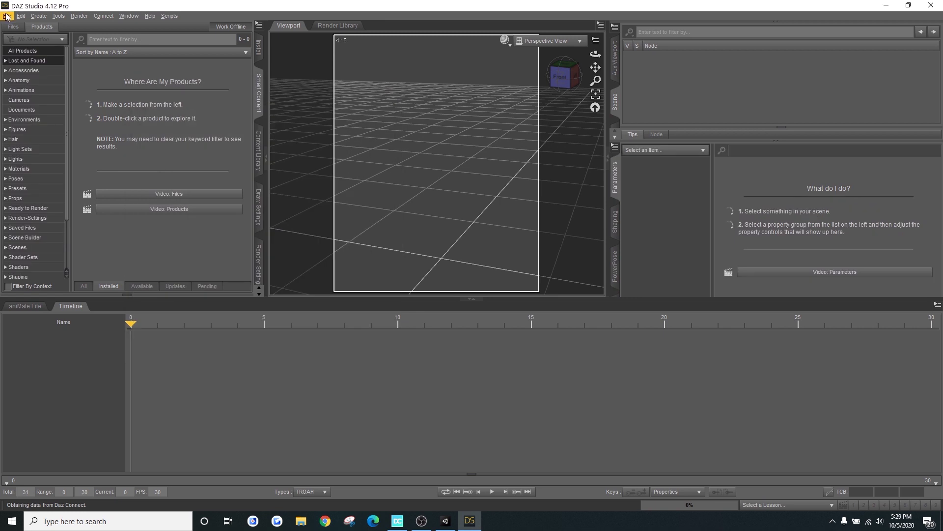
Step: Load the recent scene Orc_Tpose.duf
left_click(7, 15)
mouse_move(49, 51)
left_click(126, 53)
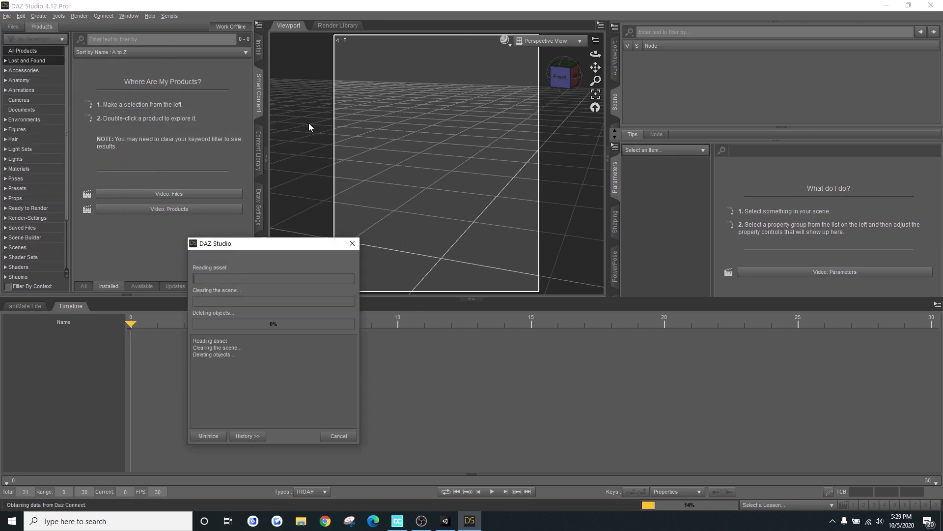
scroll(289, 213, "down", 3)
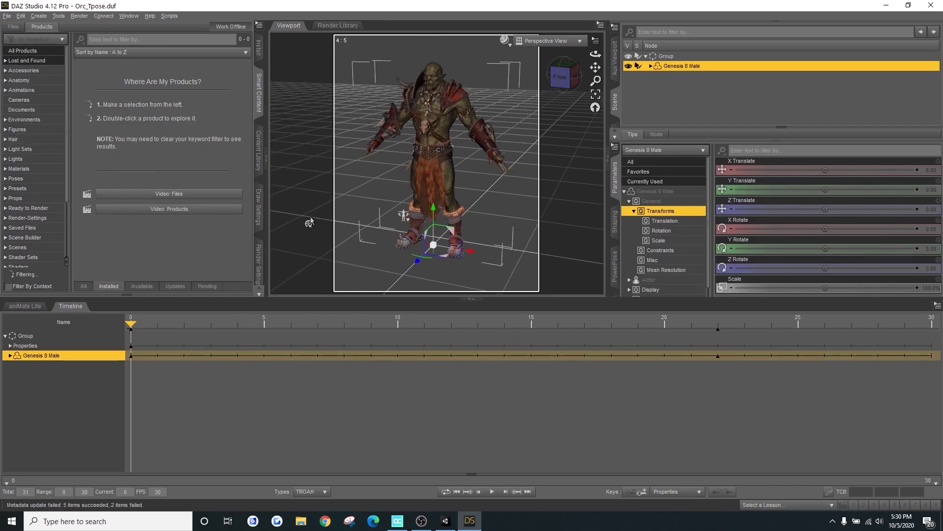
Step: Select the Genesis 8 Male figure and bring up File > Send To
left_click(310, 221)
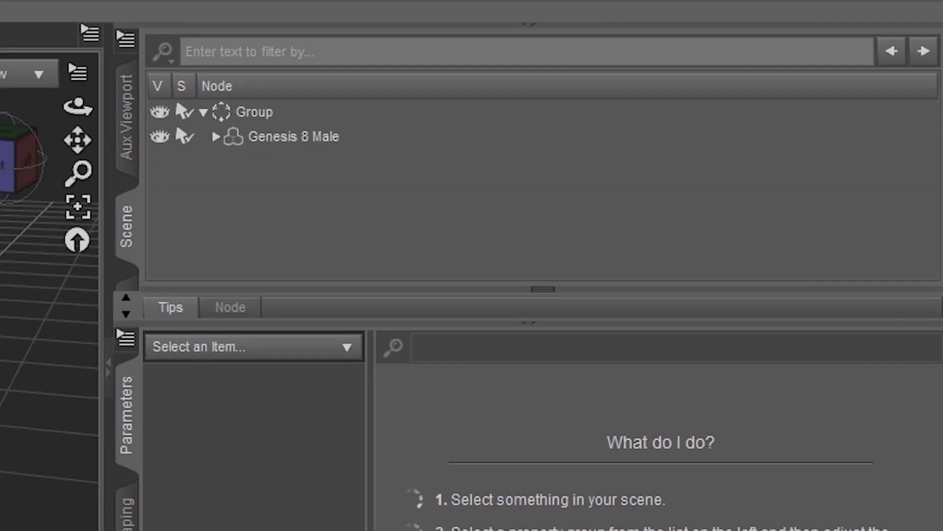
left_click(328, 137)
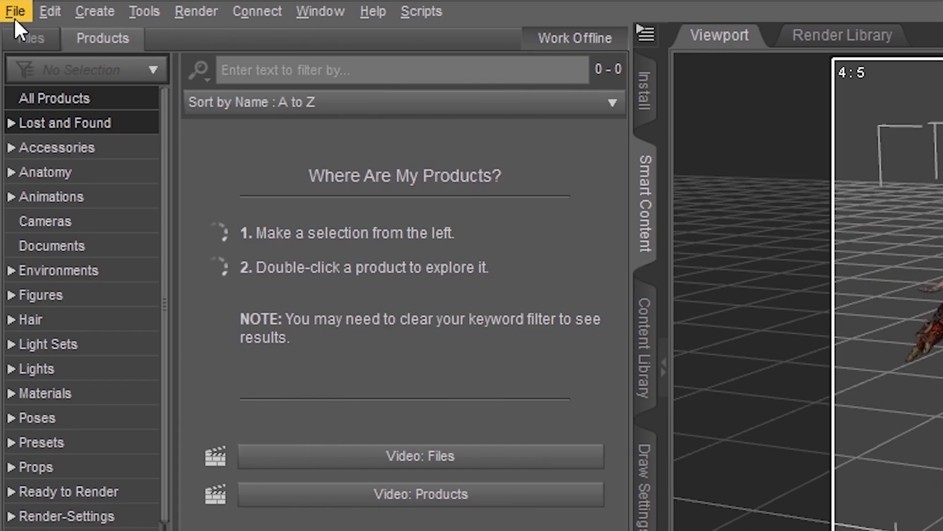
left_click(15, 13)
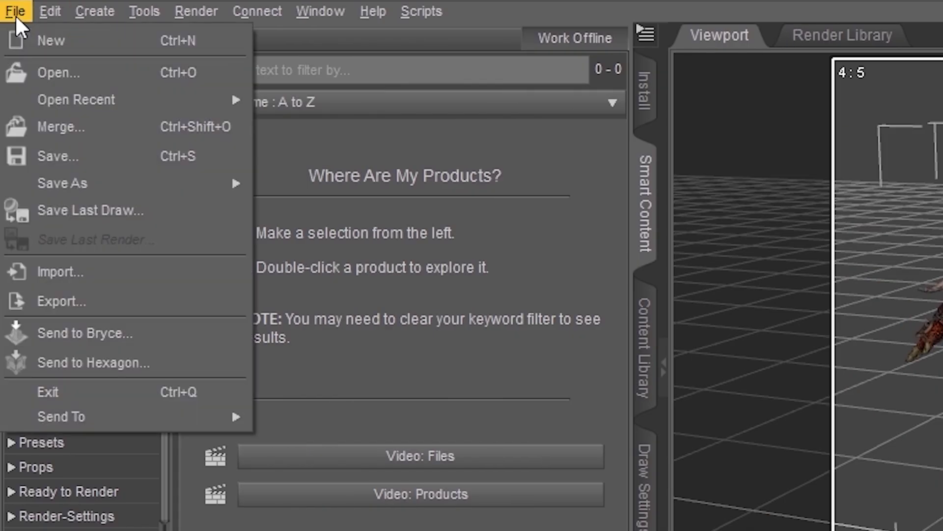
mouse_move(139, 422)
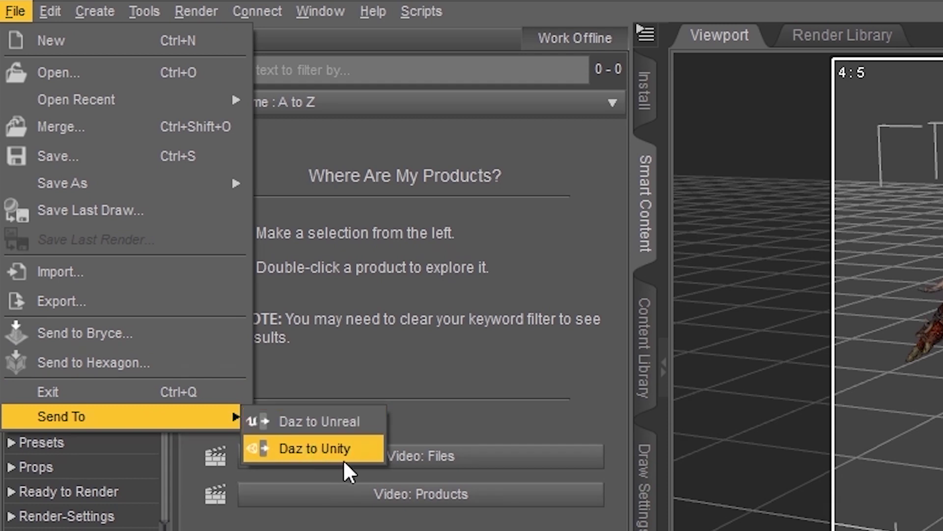
Step: Send the orc via Daz to Unity into Test_Project's Assets folder with Install Unity Files enabled
left_click(328, 457)
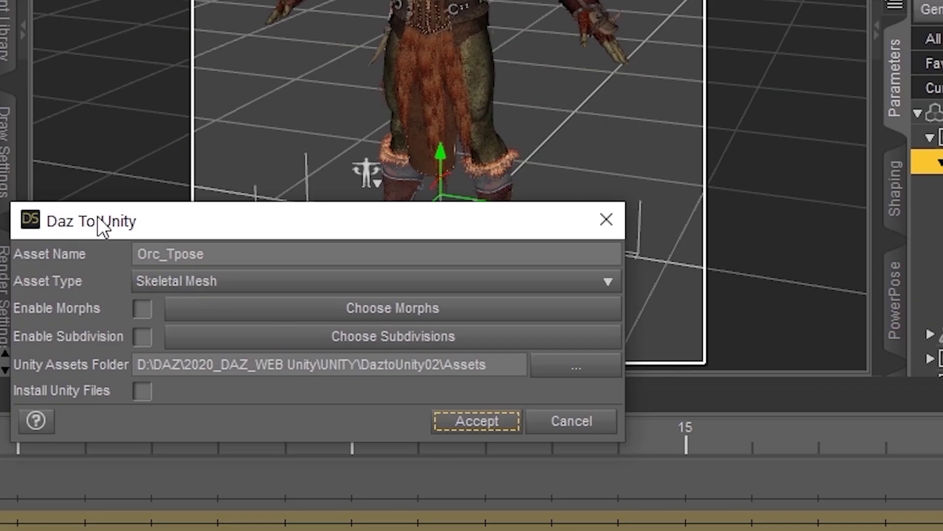
left_click_drag(158, 221, 288, 143)
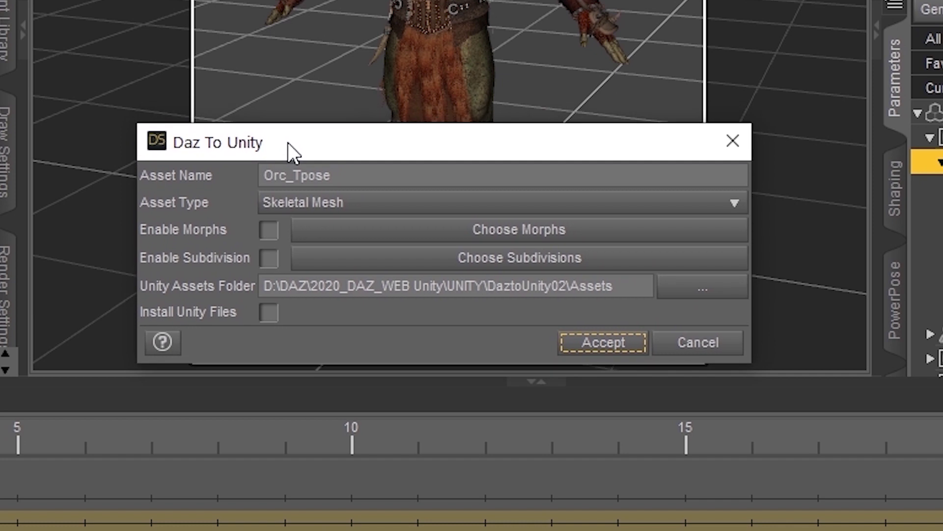
left_click(285, 319)
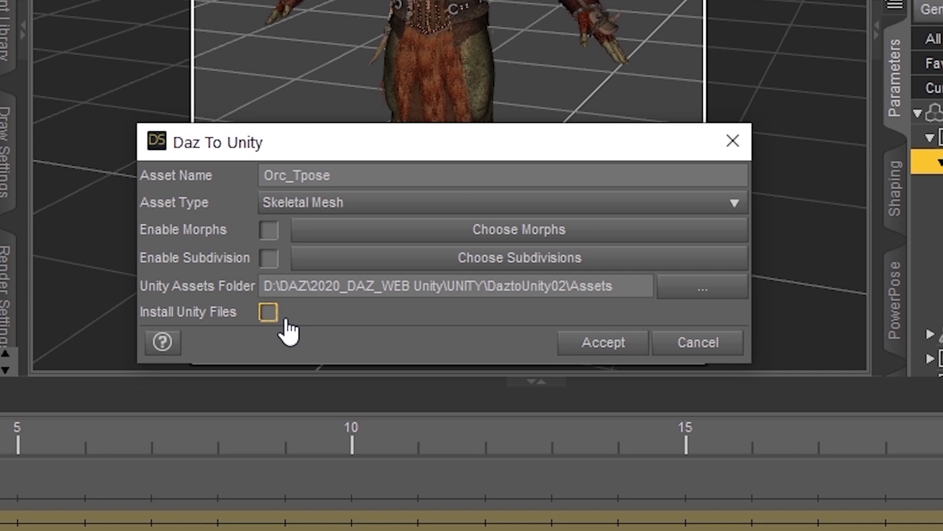
left_click(676, 278)
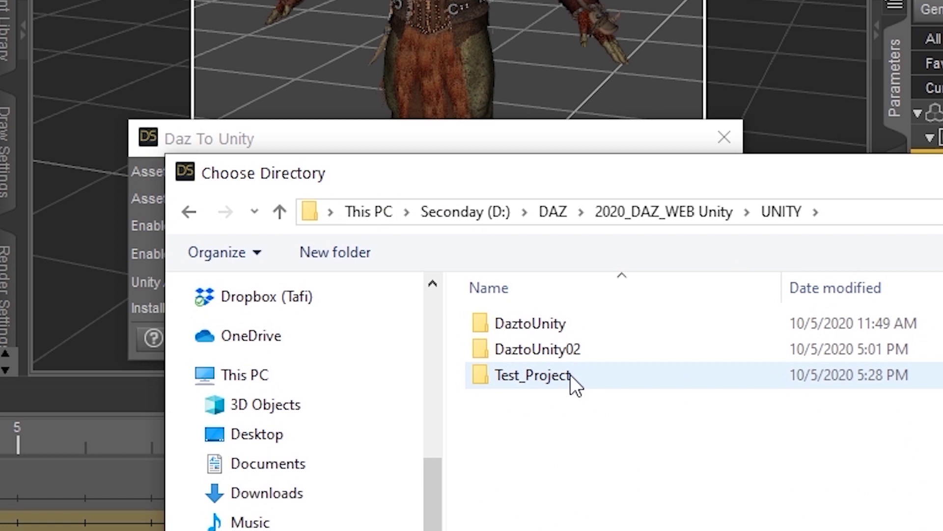
double_click(573, 380)
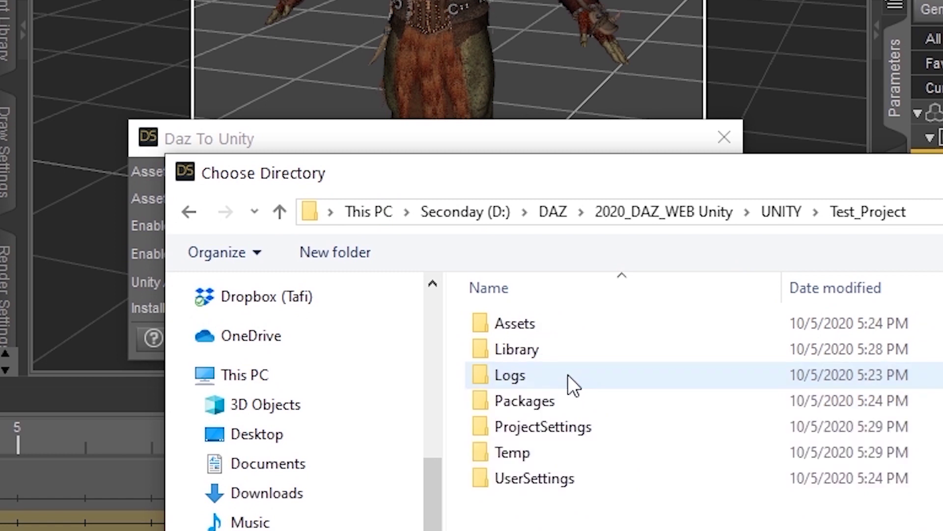
left_click(547, 327)
key("Return")
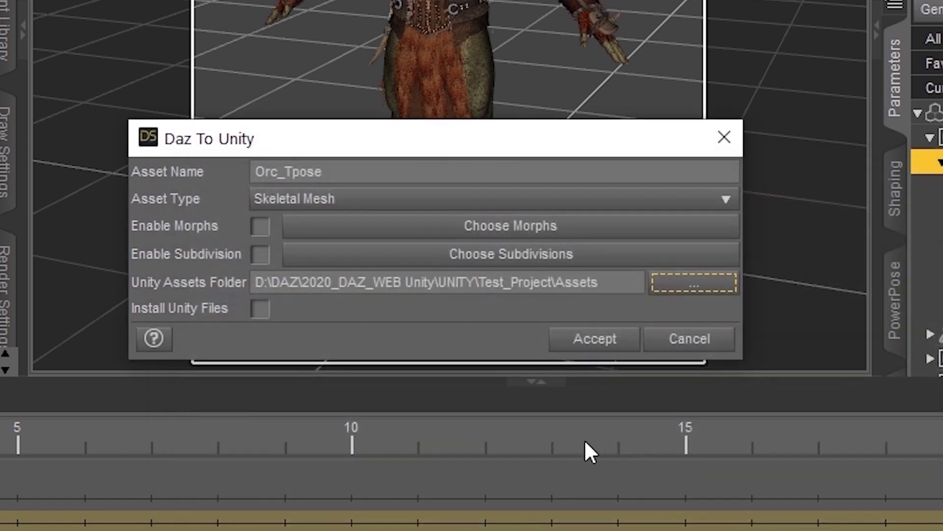
left_click(263, 314)
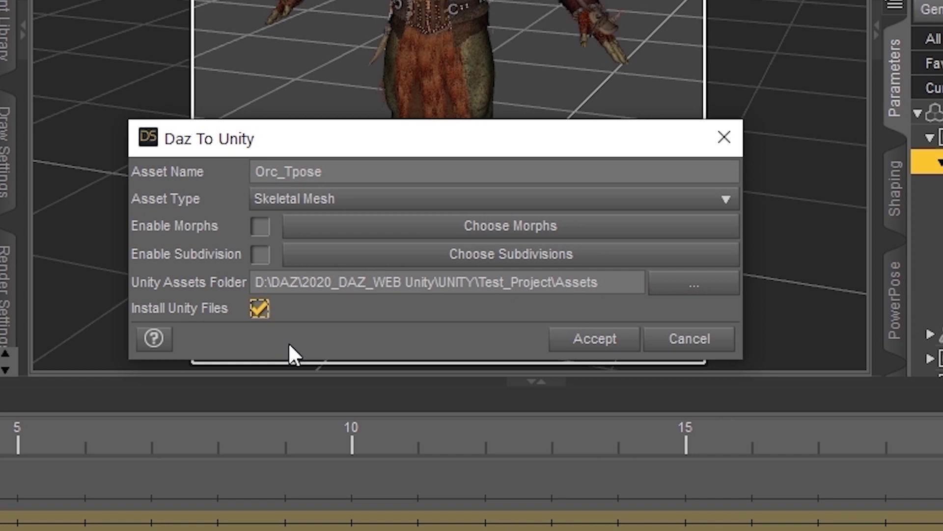
left_click(582, 340)
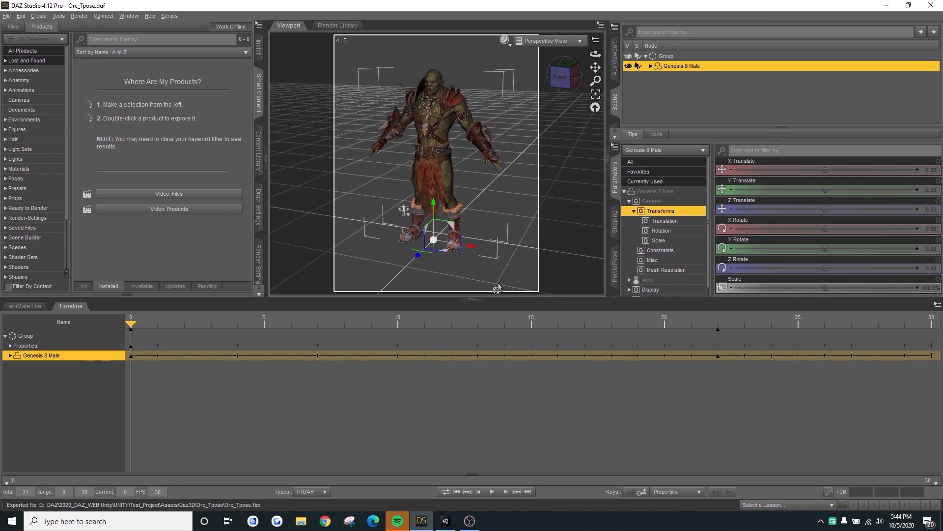
Step: Switch to the Unity editor and close the Daz to Unity Bridge import history
left_click(445, 520)
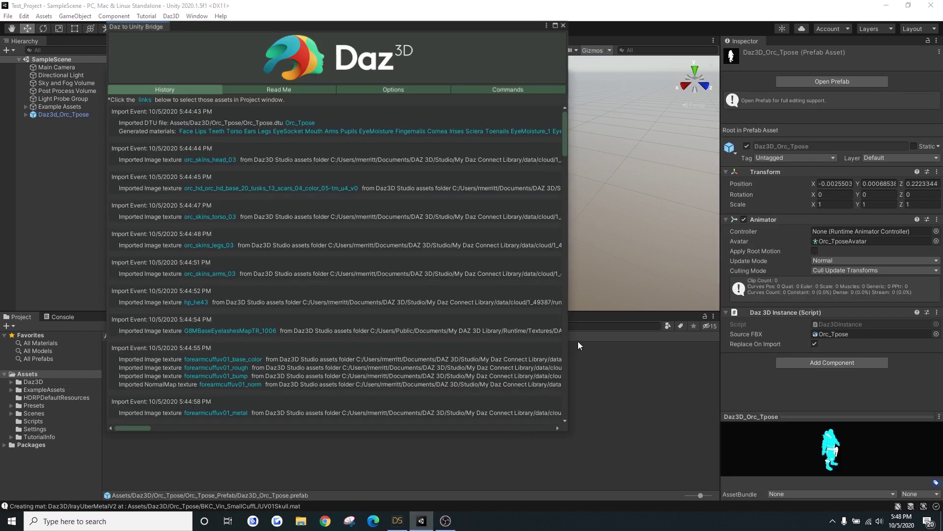
left_click(563, 25)
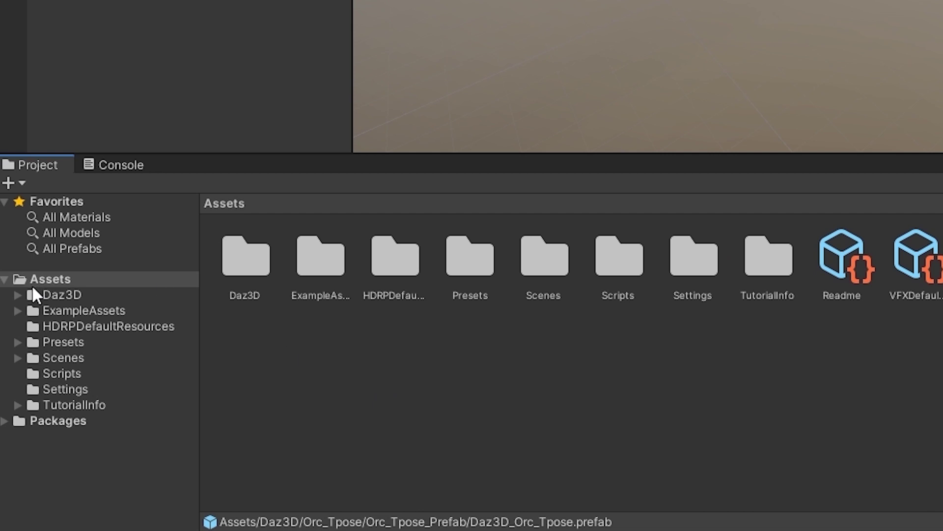
Step: Add IrayUberSkinDiffusionProfile as Profile 2 in HDRenderPipelineAsset's Diffusion Profile List
left_click(70, 391)
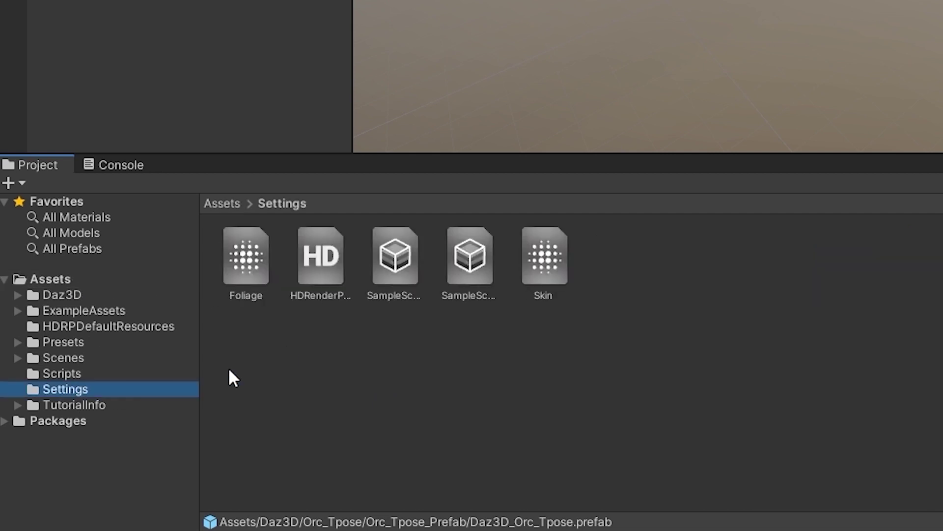
left_click(323, 270)
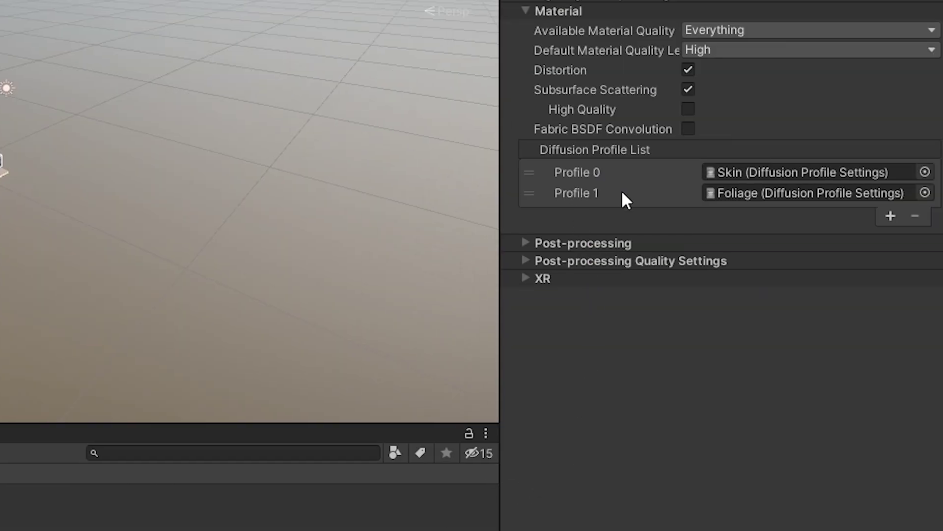
left_click(892, 215)
left_click(925, 213)
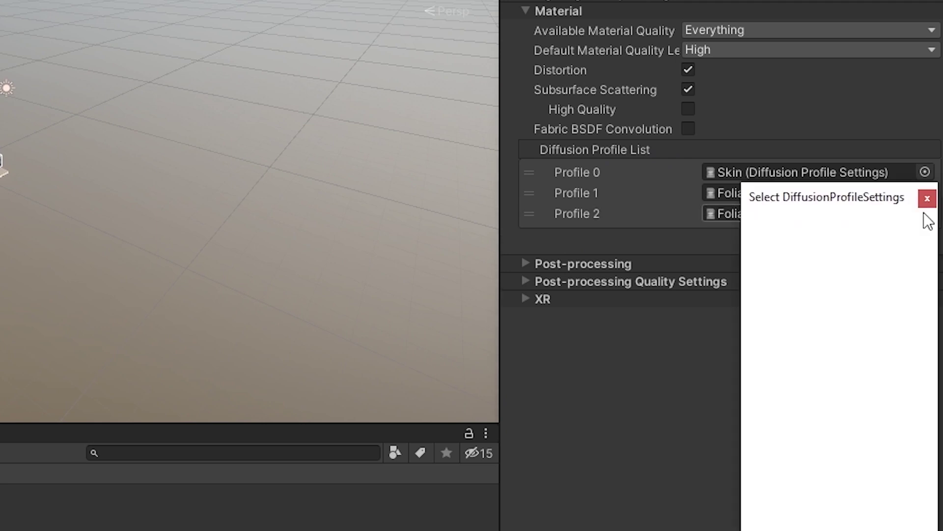
left_click(840, 295)
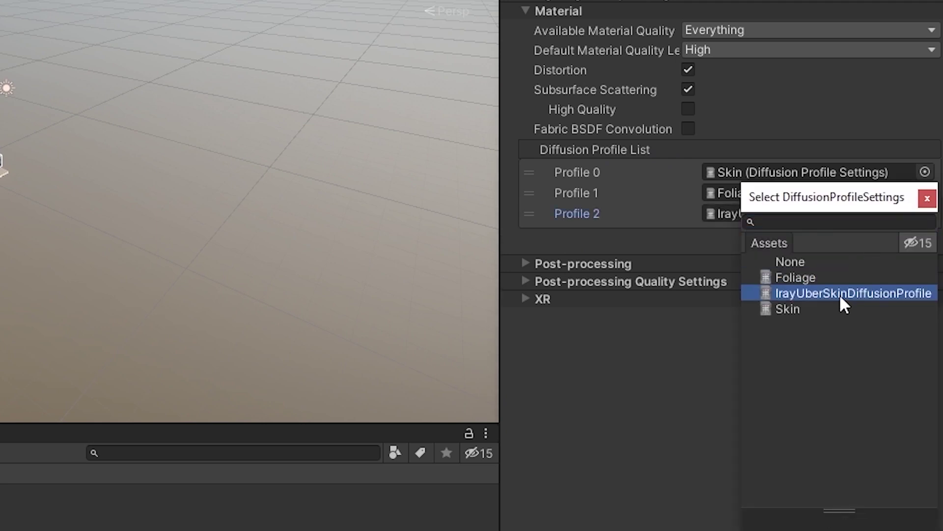
left_click(929, 201)
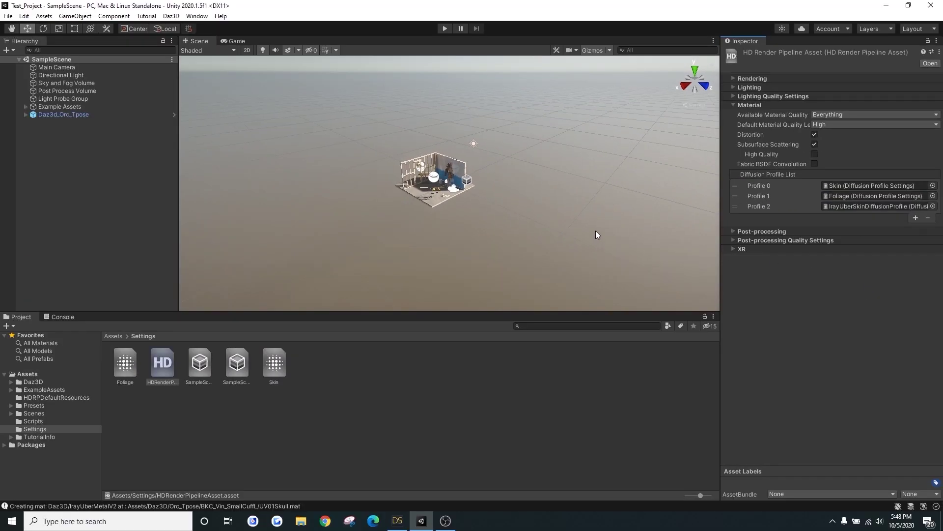
Step: Slide the Daz3d_Orc_Tpose instance along X to 2.888 inside the room and view it
right_click_drag(543, 219, 443, 176)
scroll(555, 214, "up", 1)
key("w")
left_click(444, 175)
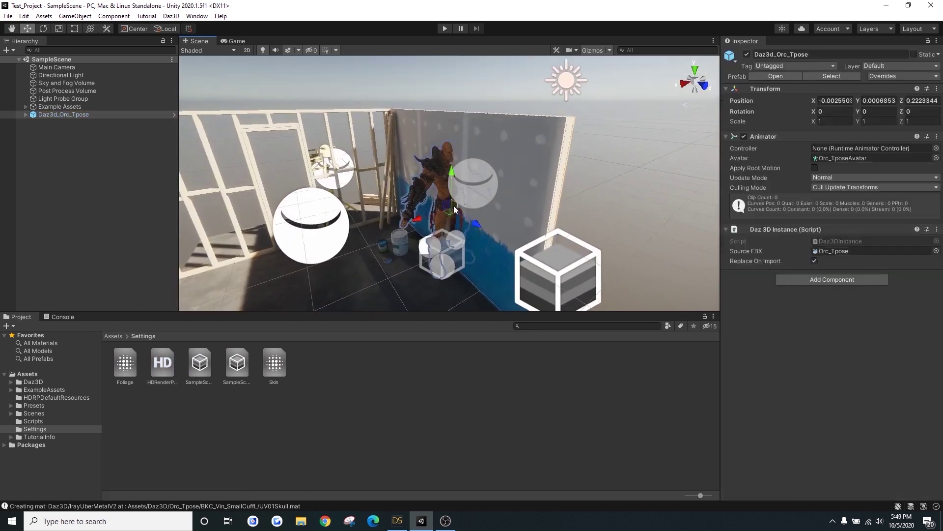
left_click_drag(454, 208, 302, 238)
right_click_drag(302, 237, 342, 247)
left_click(342, 247)
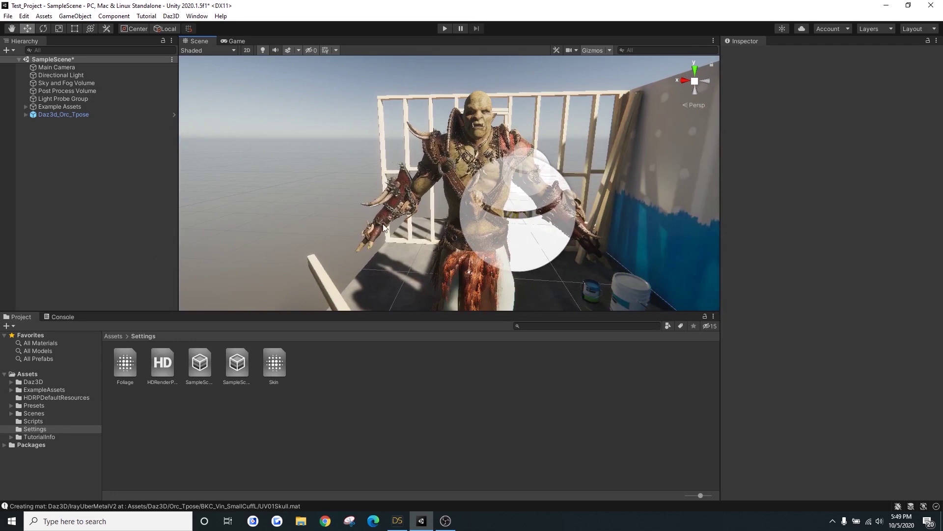
Step: Apply the Content Library animation preset to Genesis 8 Male, extending the timeline to 375 frames
left_click(397, 520)
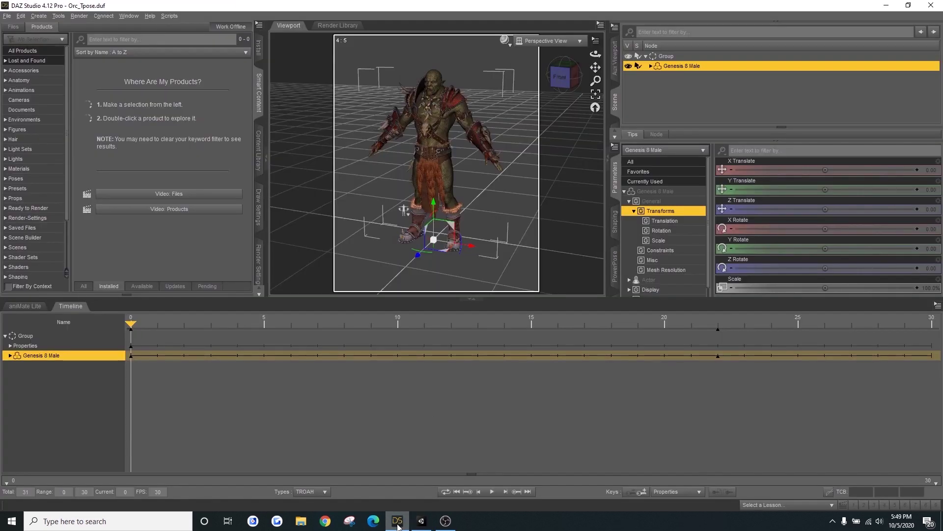
left_click(259, 154)
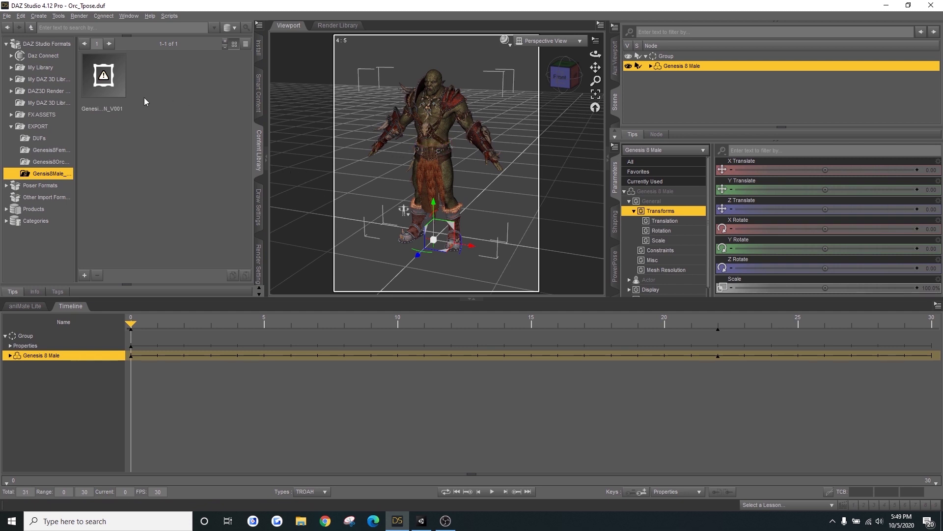
left_click(680, 87)
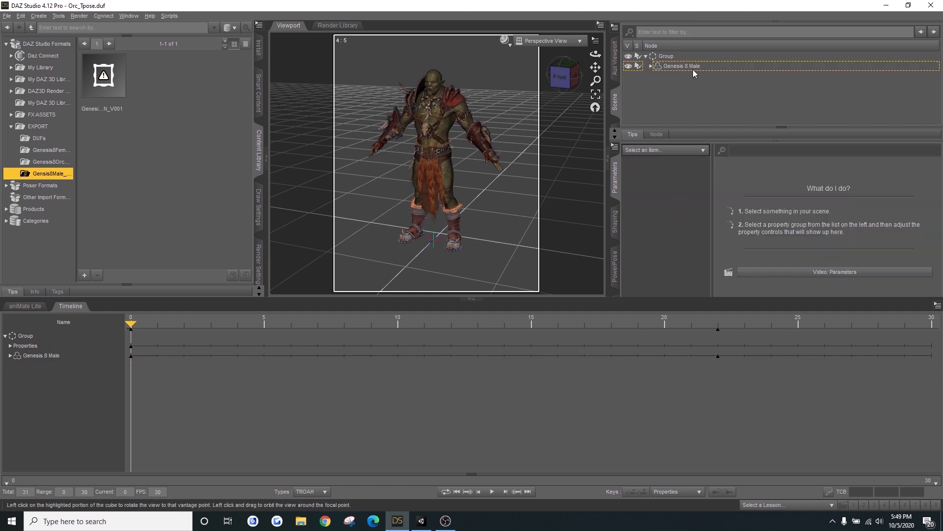
left_click(693, 69)
double_click(110, 95)
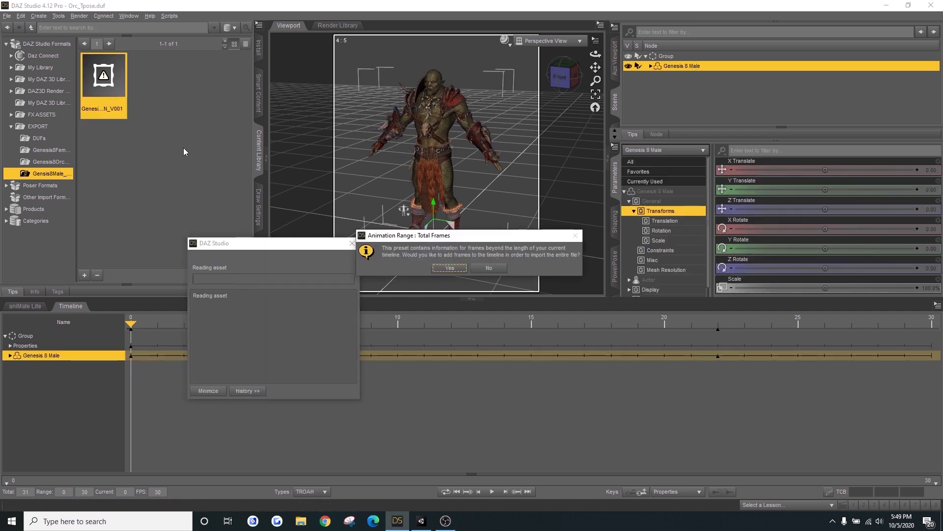
left_click(448, 266)
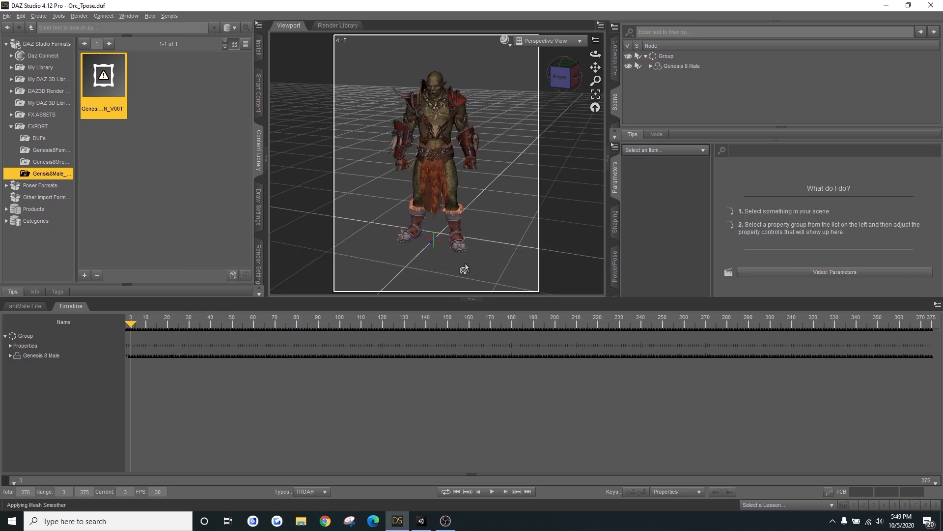
left_click(690, 67)
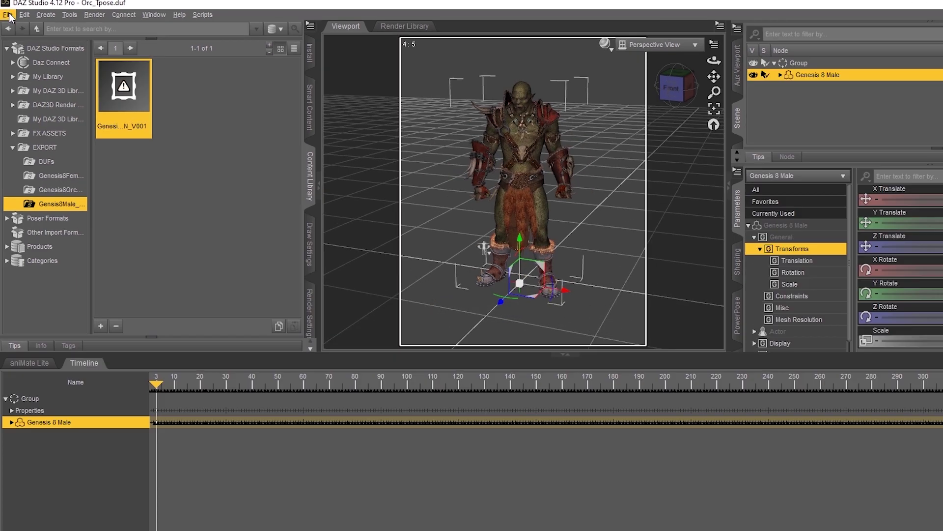
left_click(7, 16)
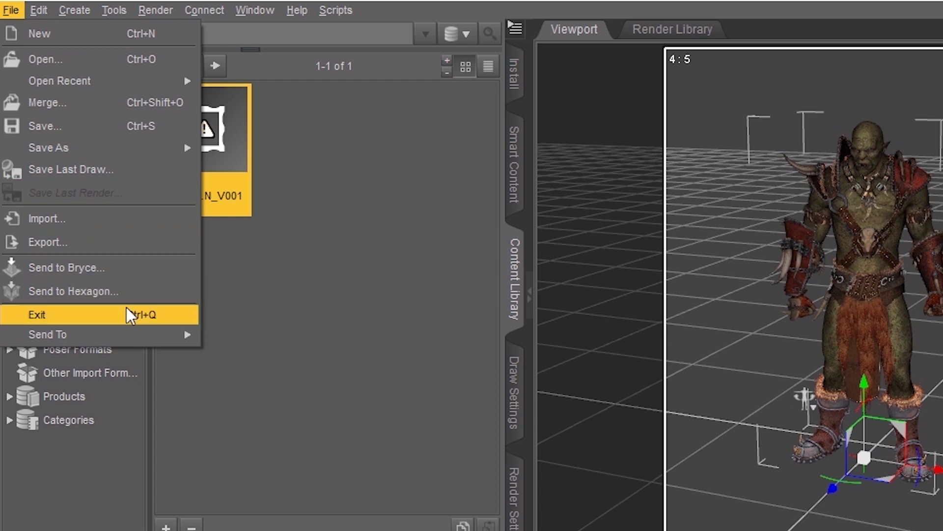
Step: Export via Daz to Unity with Asset Type Animation and Install Unity Files unchecked
mouse_move(131, 337)
left_click(255, 359)
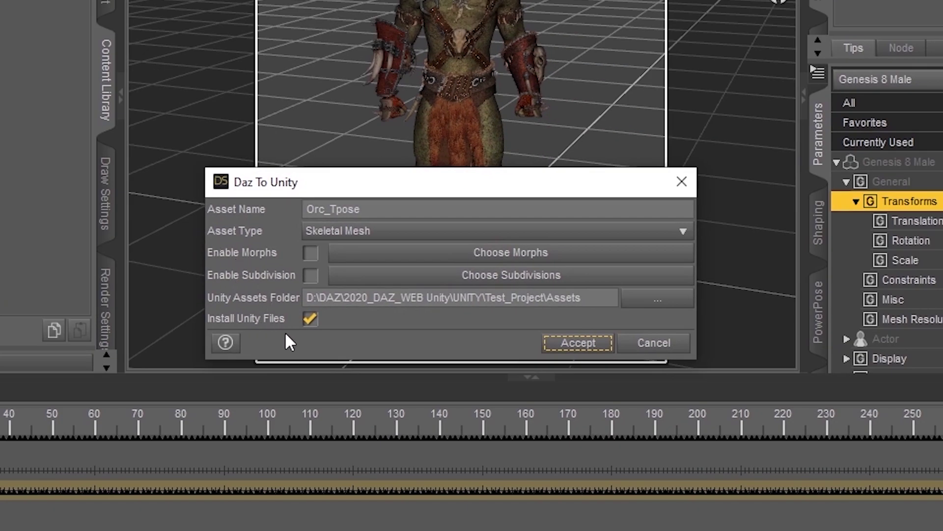
left_click(309, 323)
left_click(380, 231)
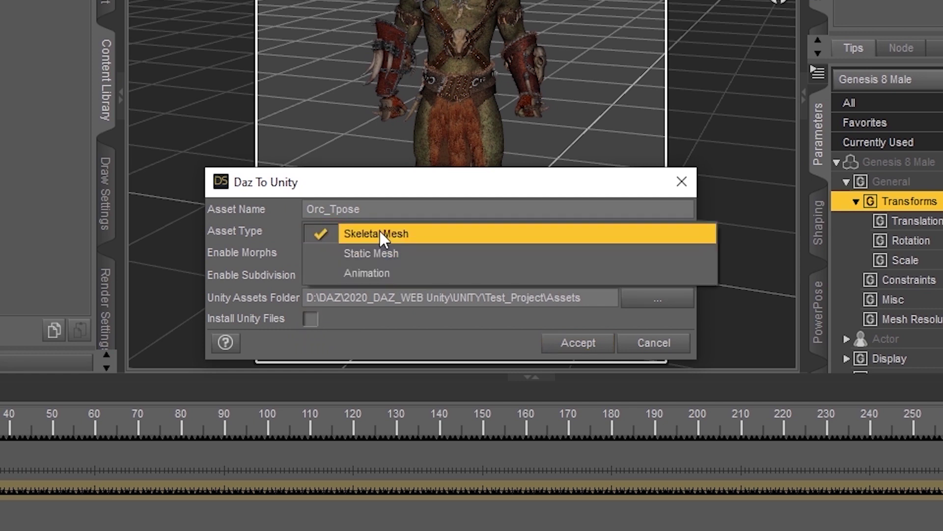
left_click(396, 274)
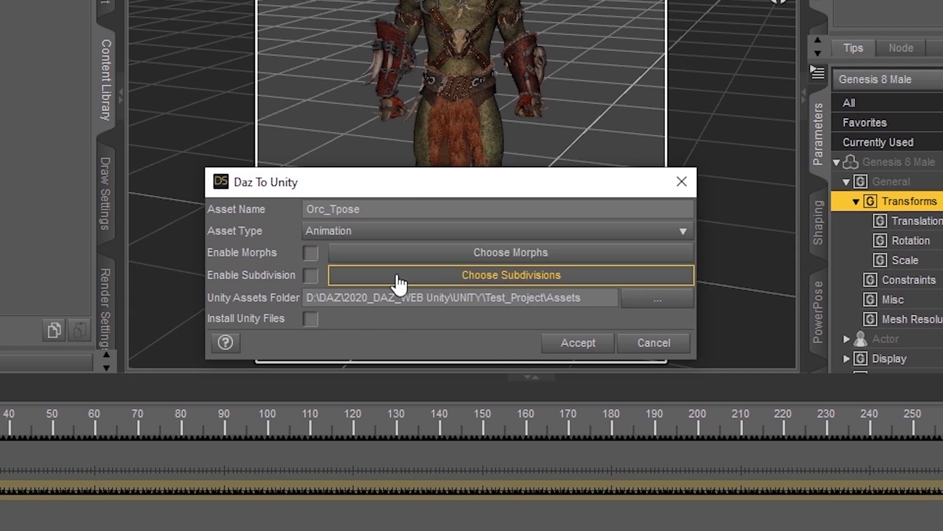
left_click(577, 346)
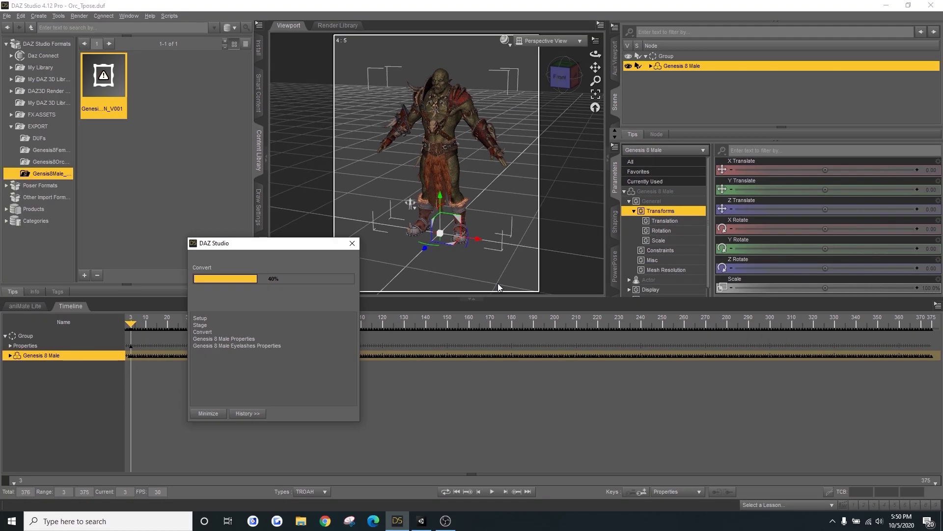
Step: Let Unity finish importing the animated orc, close the bridge window, and inspect Daz3d_Orc_Tpose(Clone) in the scene
left_click(422, 521)
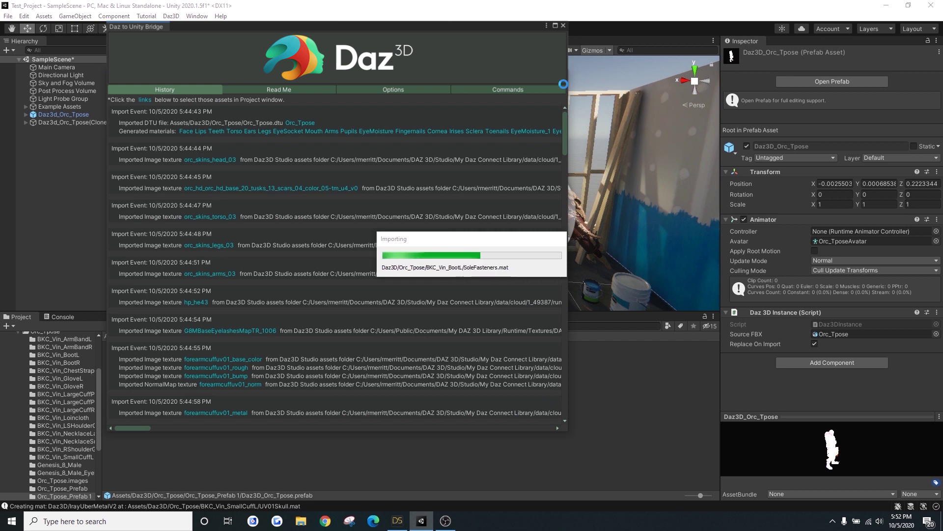
left_click(563, 26)
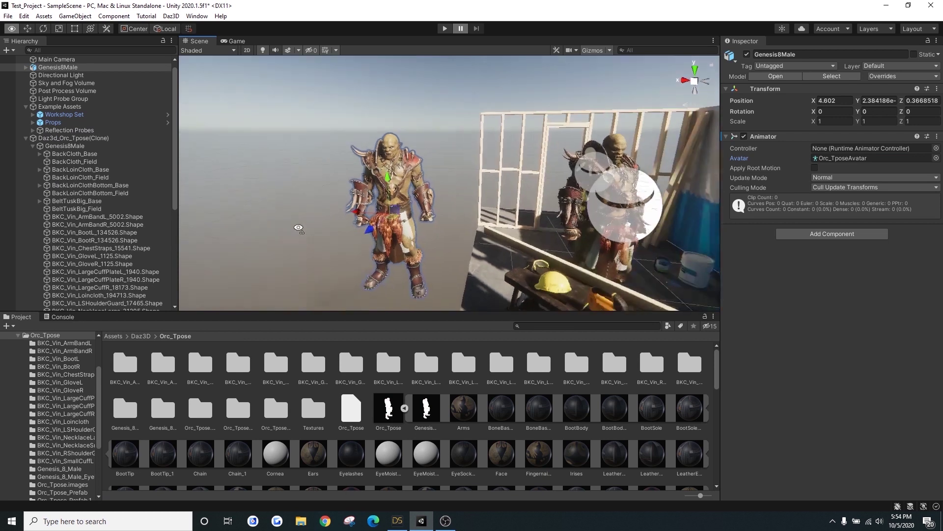
left_click_drag(297, 226, 343, 232, "alt")
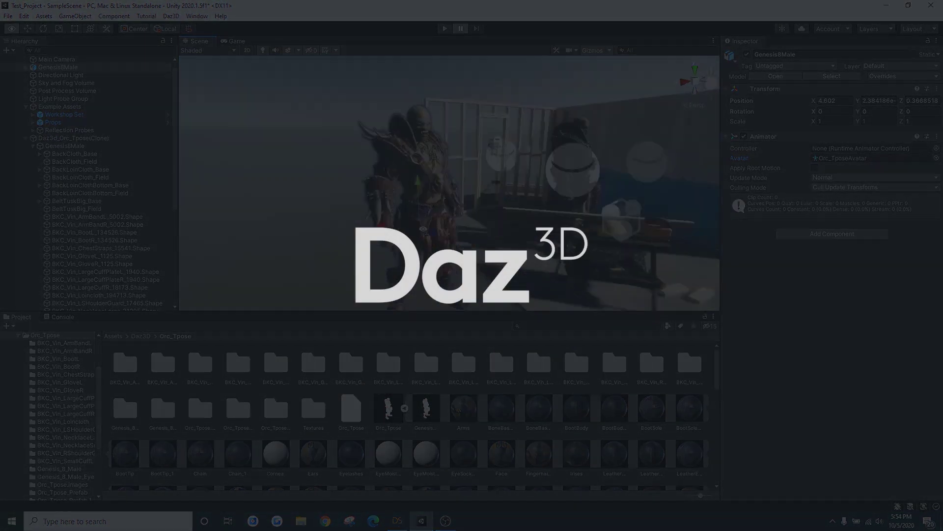